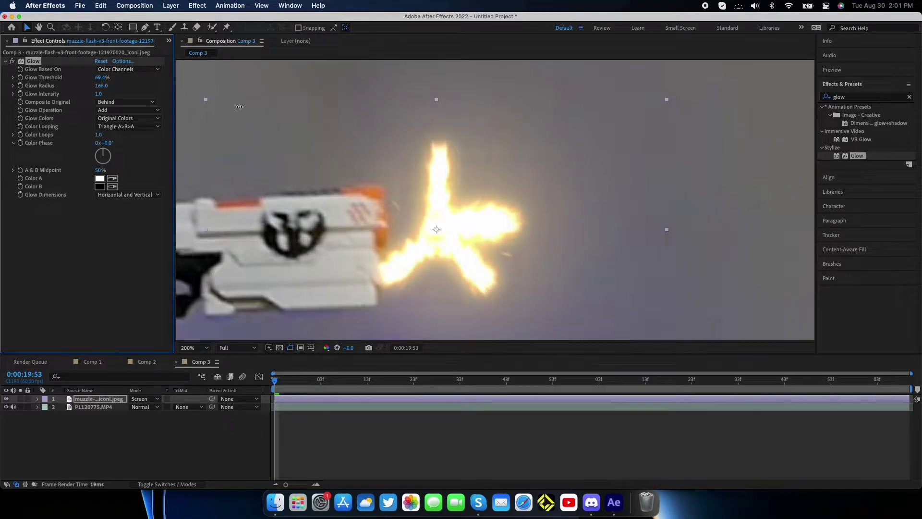
Step: Zoom the composition view out and back in to inspect the muzzle flash glow at radius 257
{"action": "key", "text": "comma"}
{"action": "key", "text": "period"}
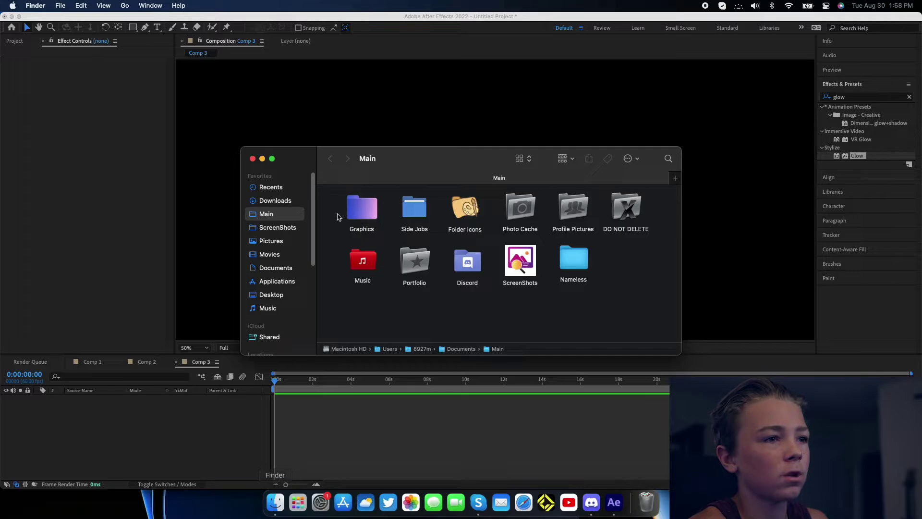
Step: Add P1120775.MP4 from the Downloads folder to Comp 3 as a layer
{"action": "left_click", "coordinate": [261, 201]}
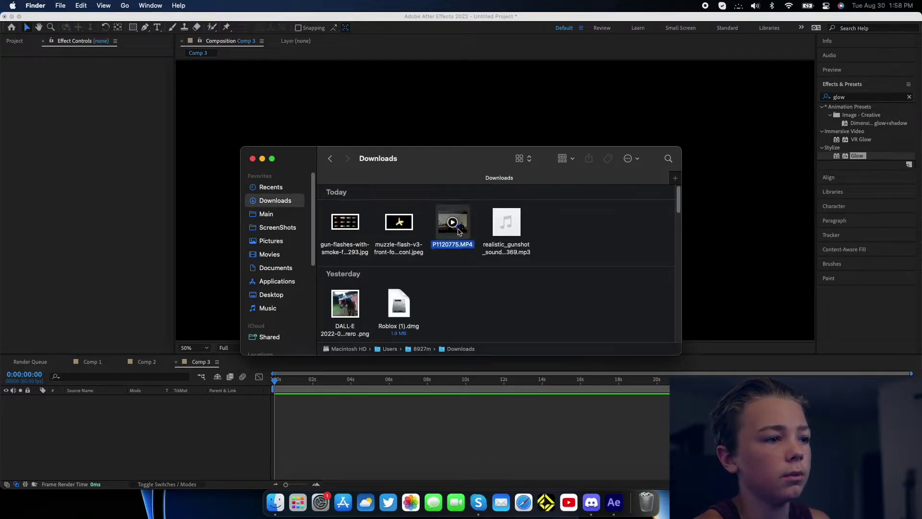
{"action": "left_click_drag", "start_coordinate": [459, 232], "coordinate": [144, 418]}
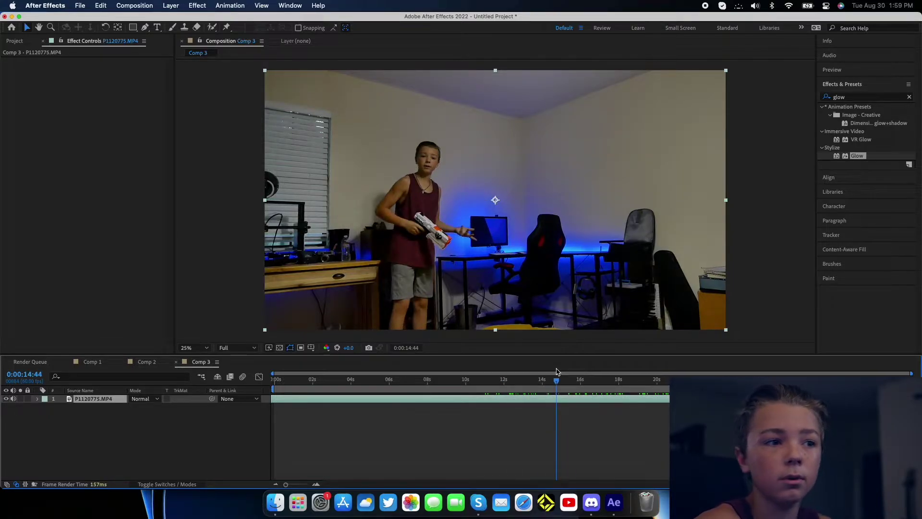
Step: Split the clip at 0:00:19:52 and 0:00:22:12 and delete the footage outside the shot
{"action": "left_click_drag", "start_coordinate": [557, 371], "coordinate": [656, 389]}
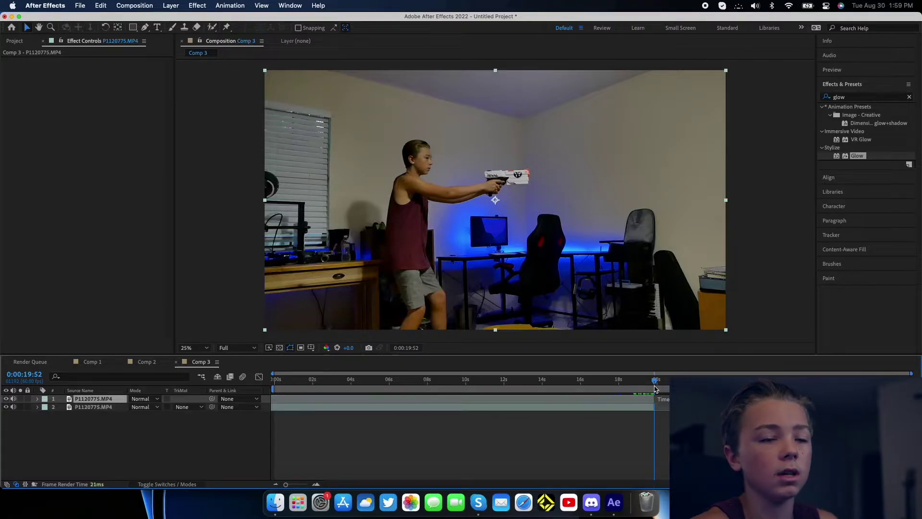
{"action": "key", "text": "super+shift+d"}
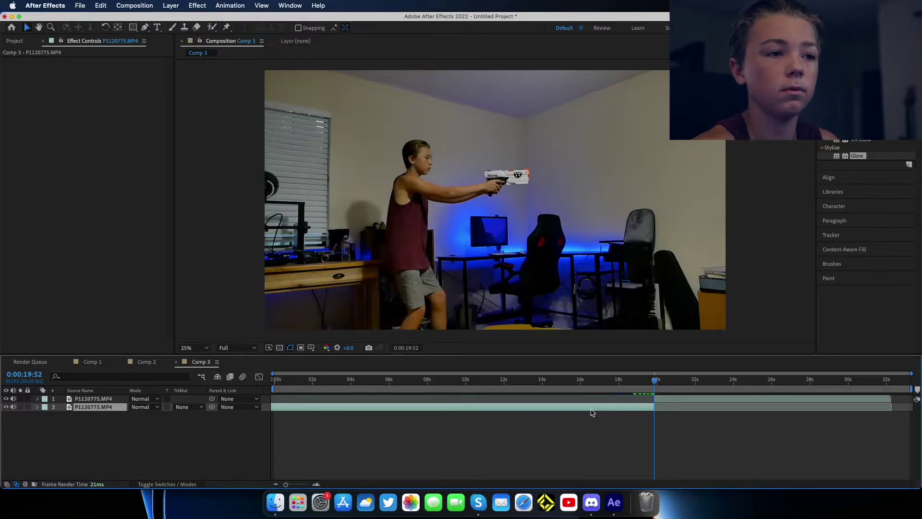
{"action": "key", "text": "Delete"}
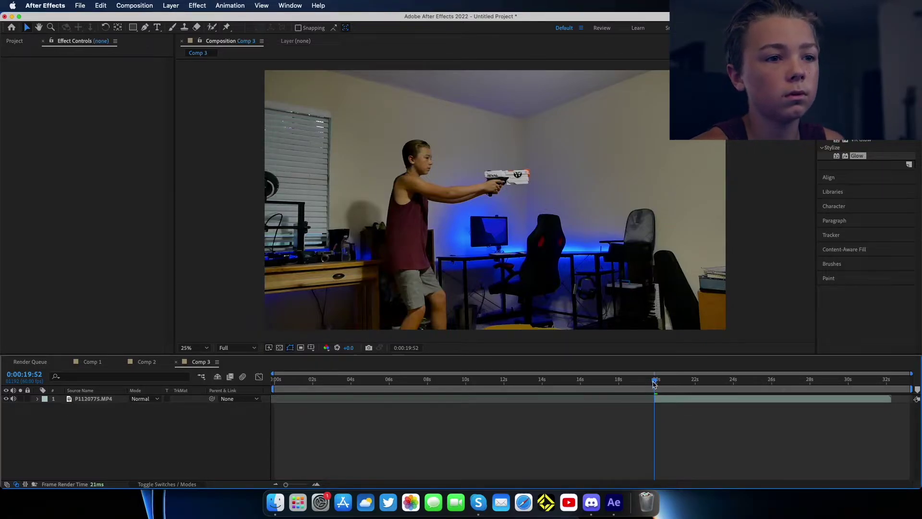
{"action": "left_click_drag", "start_coordinate": [653, 383], "coordinate": [699, 380]}
{"action": "key", "text": "ctrl+shift+d"}
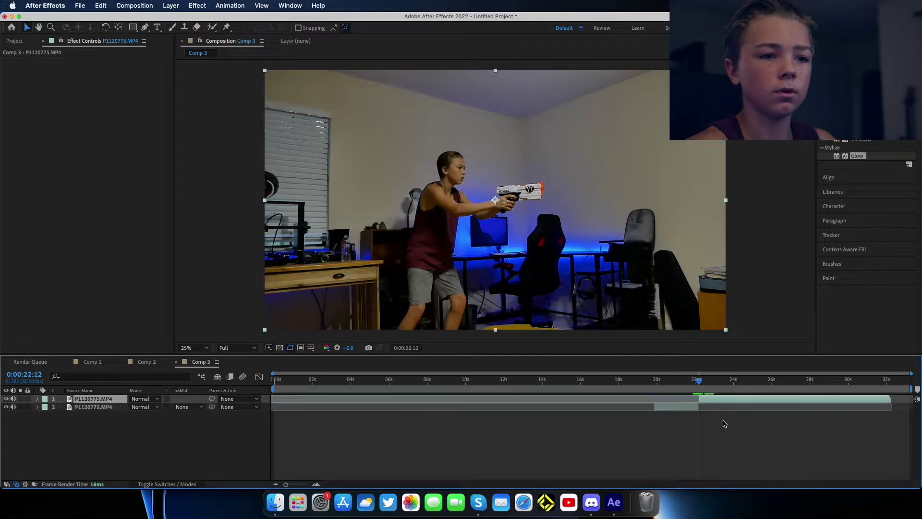
{"action": "key", "text": "Delete"}
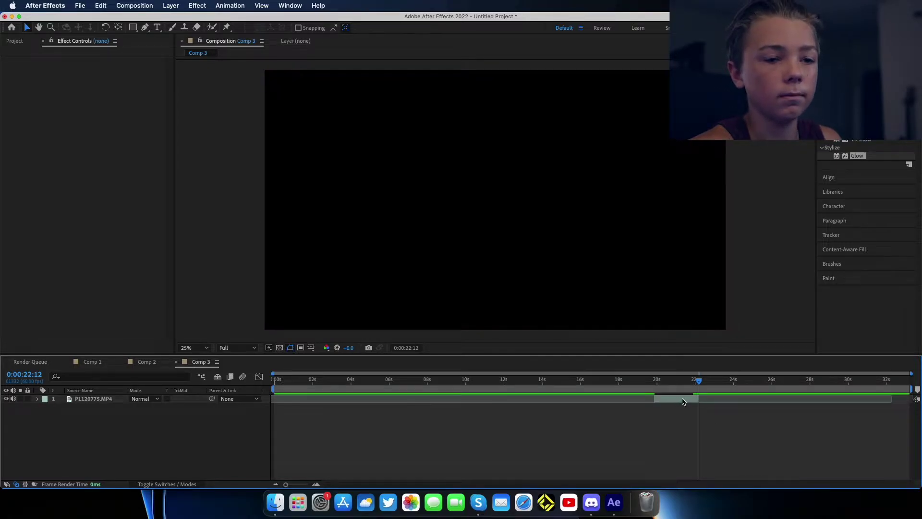
{"action": "key", "text": "ctrl+a"}
Step: Set the work area to about 19.5–22.5 s and trim the comp to it
{"action": "left_click_drag", "start_coordinate": [913, 388], "coordinate": [715, 397]}
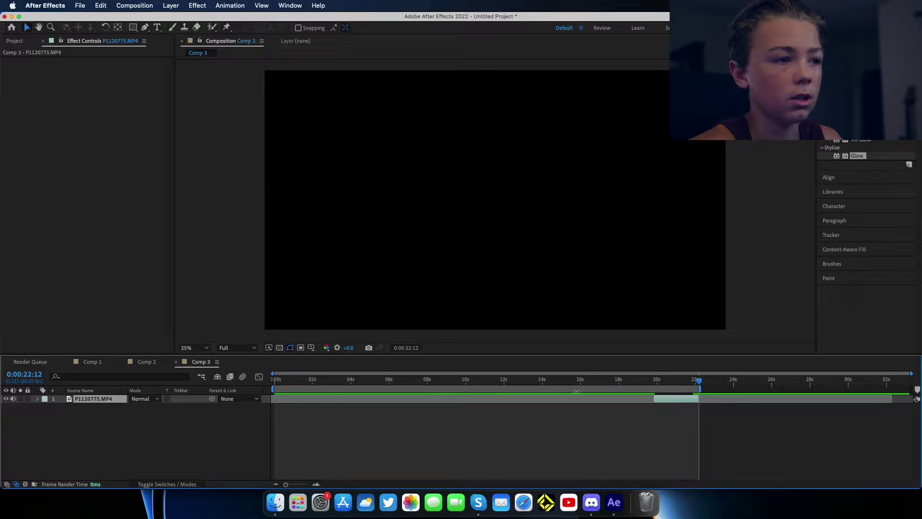
{"action": "left_click_drag", "start_coordinate": [269, 390], "coordinate": [642, 391]}
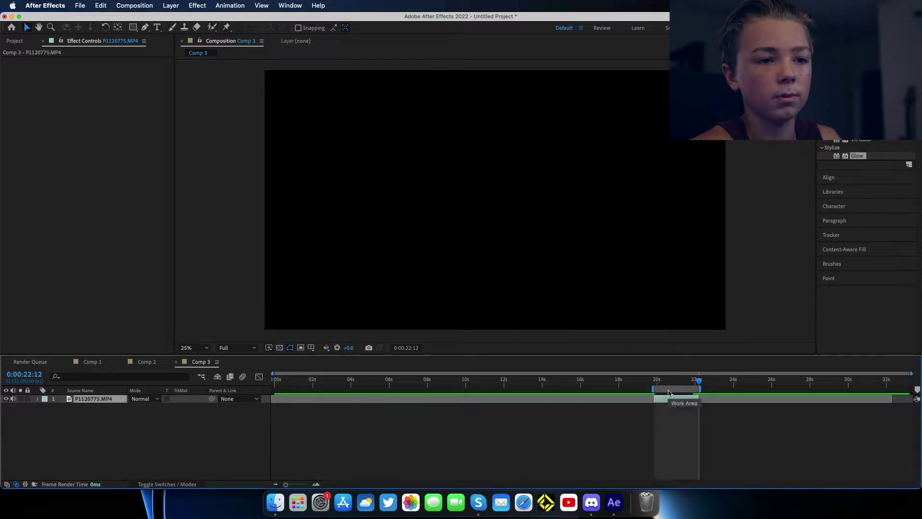
{"action": "right_click", "coordinate": [669, 393]}
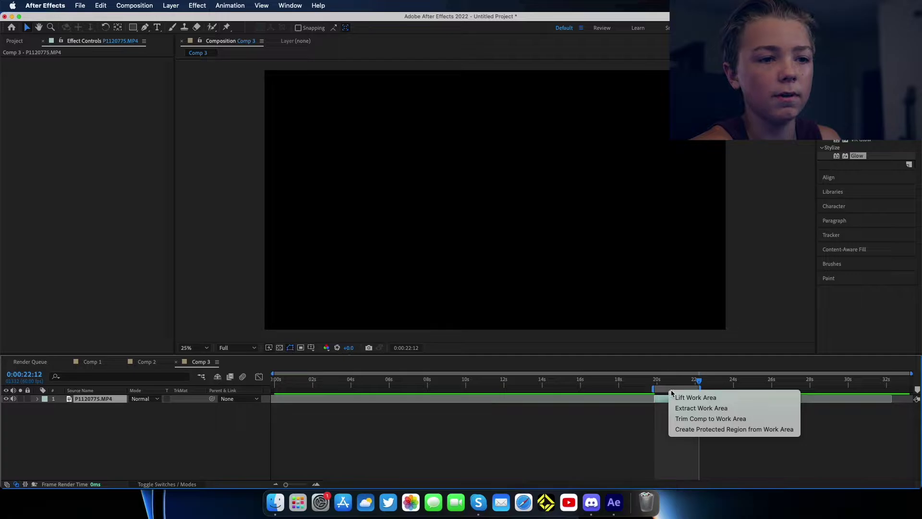
{"action": "left_click", "coordinate": [691, 419]}
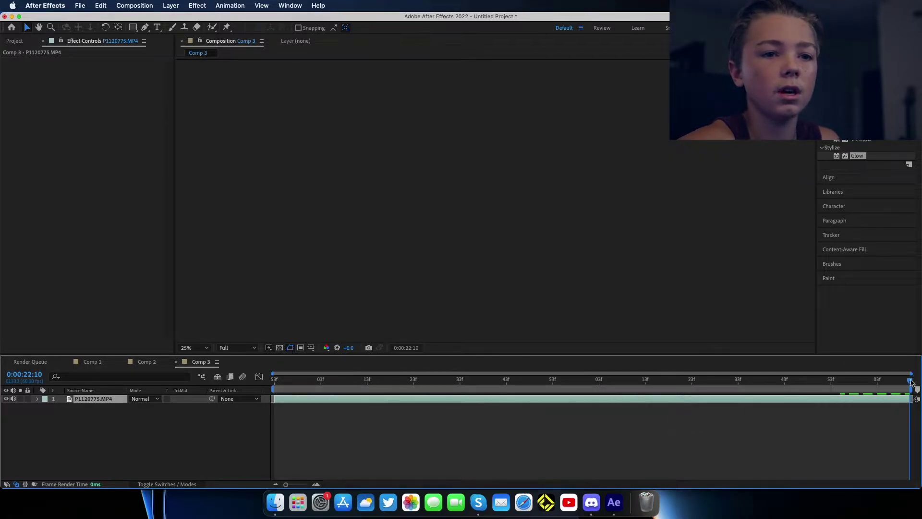
Step: Add the muzzle-flash JPEG from Downloads to the composition at the start of the trimmed clip
{"action": "left_click_drag", "start_coordinate": [912, 382], "coordinate": [247, 365]}
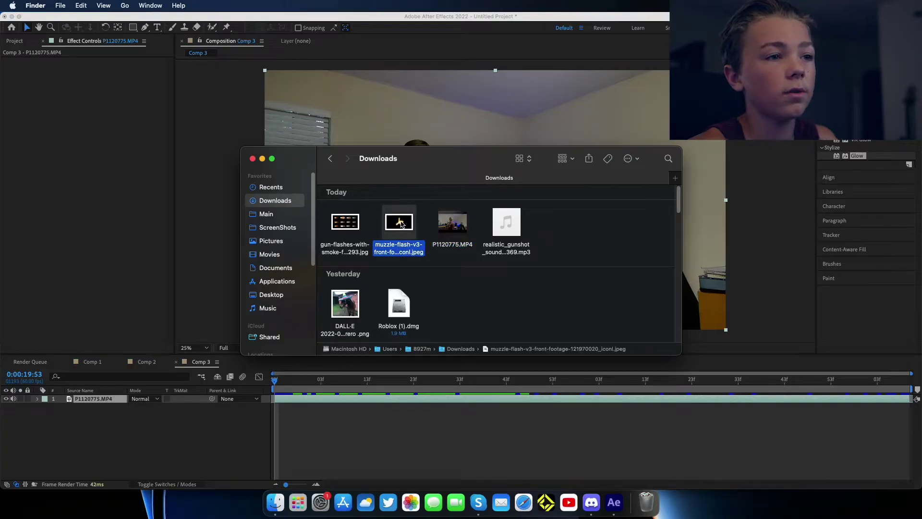
{"action": "key", "text": "space"}
{"action": "key", "text": "space"}
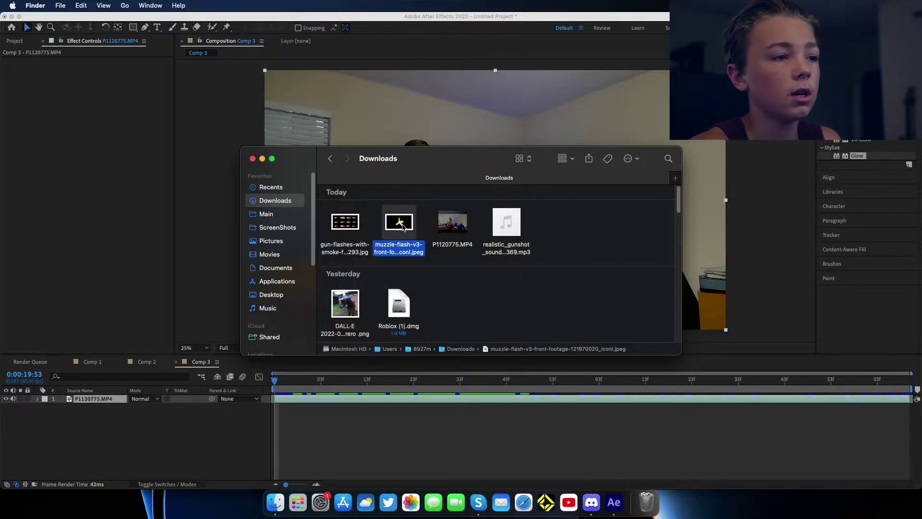
{"action": "left_click_drag", "start_coordinate": [403, 226], "coordinate": [96, 416]}
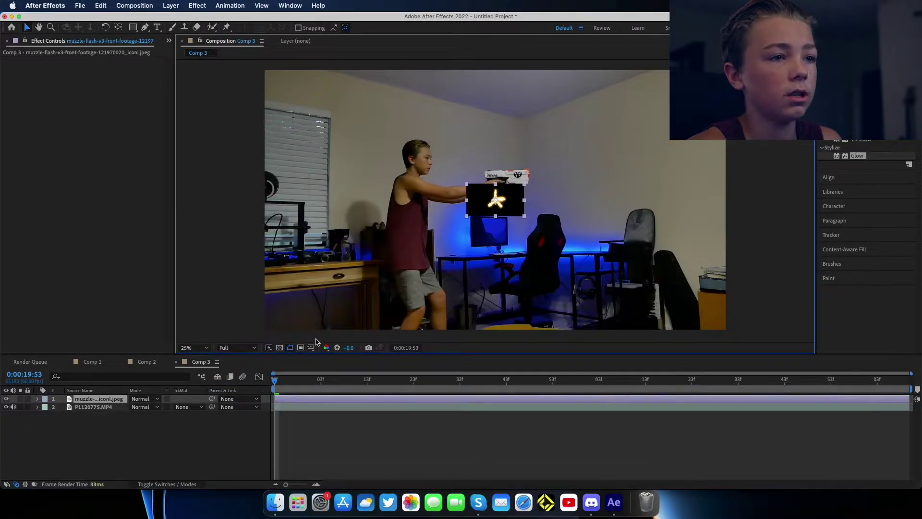
Step: Move the muzzle-flash layer over the gun barrel in the viewer
{"action": "scroll", "coordinate": [545, 194], "scroll_direction": "up", "scroll_amount": 6}
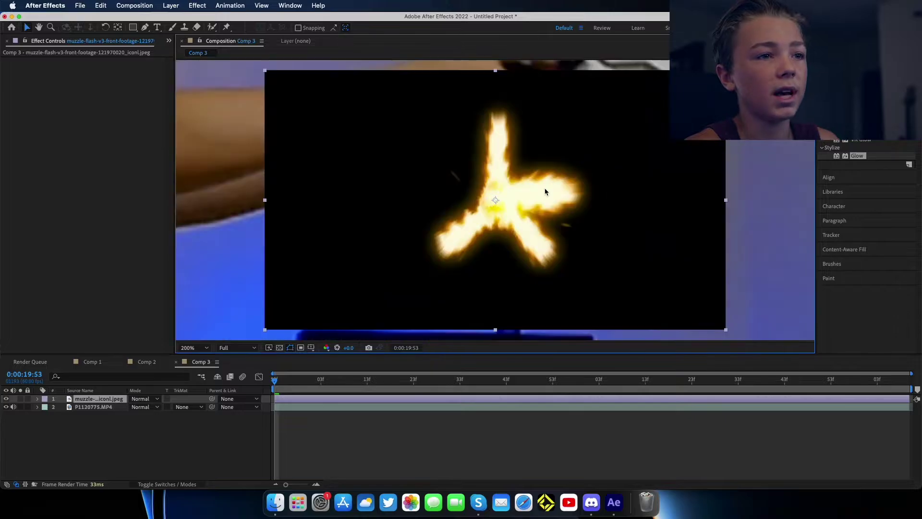
{"action": "scroll", "coordinate": [545, 192], "scroll_direction": "down", "scroll_amount": 2}
{"action": "left_click_drag", "start_coordinate": [641, 131], "coordinate": [770, 43]}
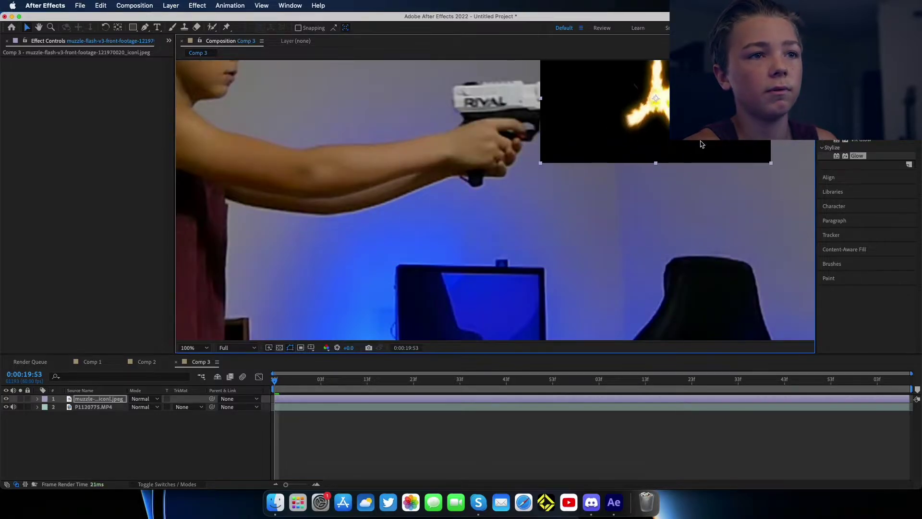
{"action": "scroll", "coordinate": [701, 143], "scroll_direction": "down", "scroll_amount": 2}
{"action": "scroll", "coordinate": [700, 143], "scroll_direction": "up", "scroll_amount": 4}
{"action": "scroll", "coordinate": [439, 269], "scroll_direction": "right", "scroll_amount": 5}
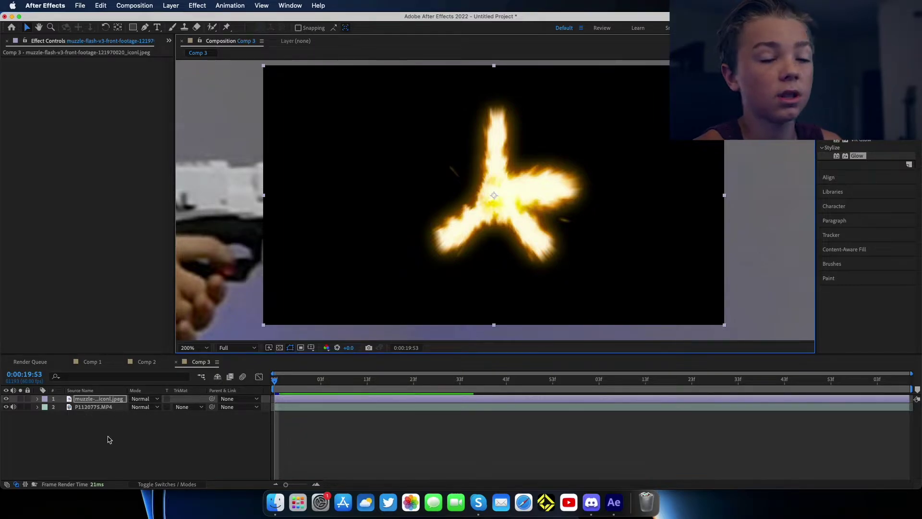
{"action": "left_click", "coordinate": [150, 399]}
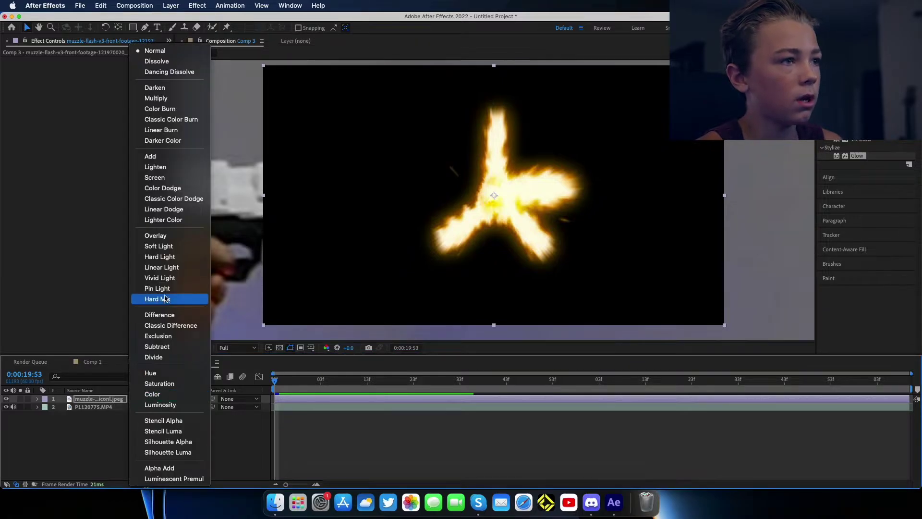
Step: Set the muzzle-flash layer's blend mode to Screen and nudge it onto the gun tip
{"action": "left_click", "coordinate": [173, 179]}
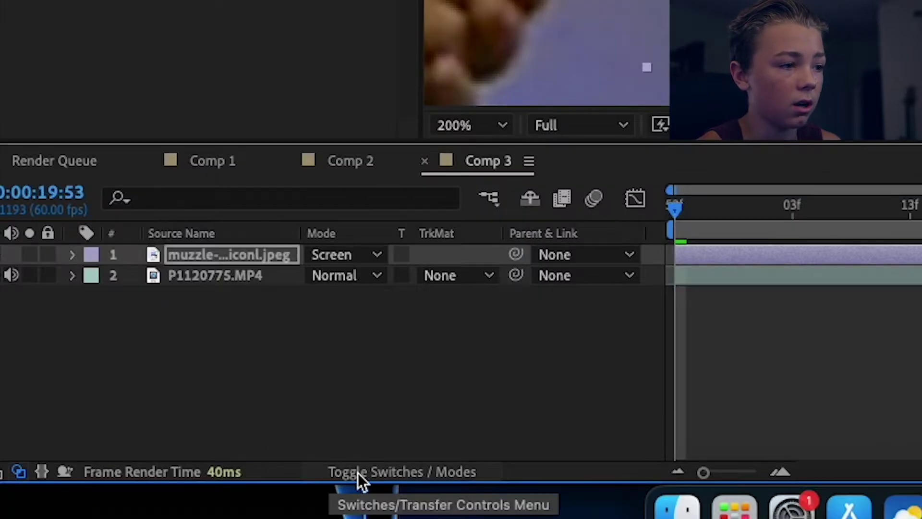
{"action": "left_click", "coordinate": [435, 475]}
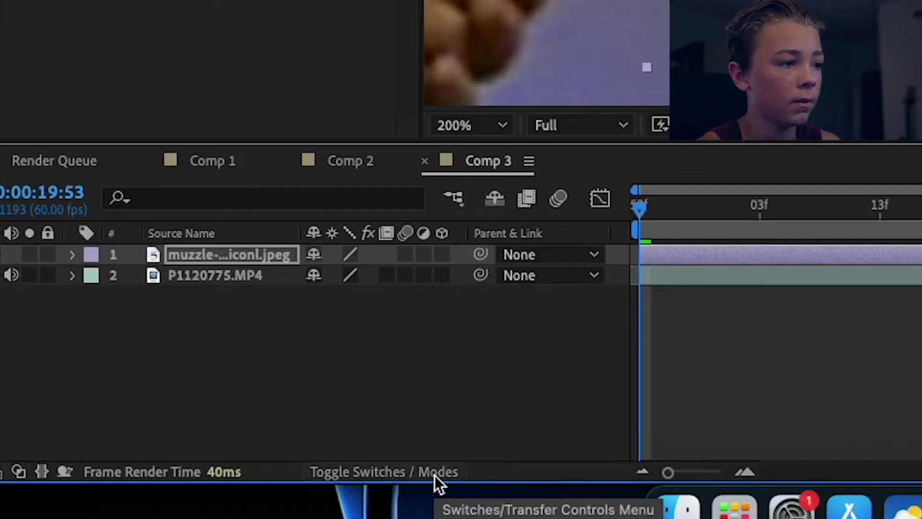
{"action": "left_click", "coordinate": [435, 474]}
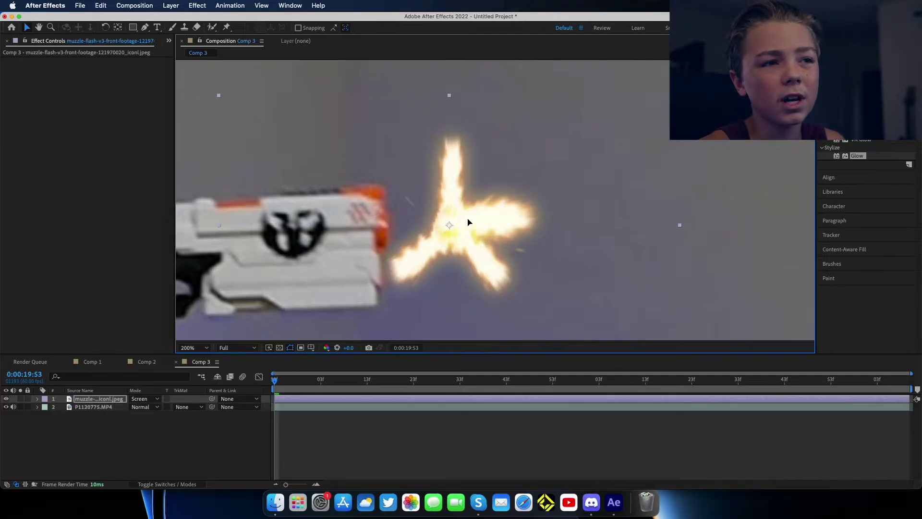
{"action": "left_click_drag", "start_coordinate": [468, 222], "coordinate": [456, 226]}
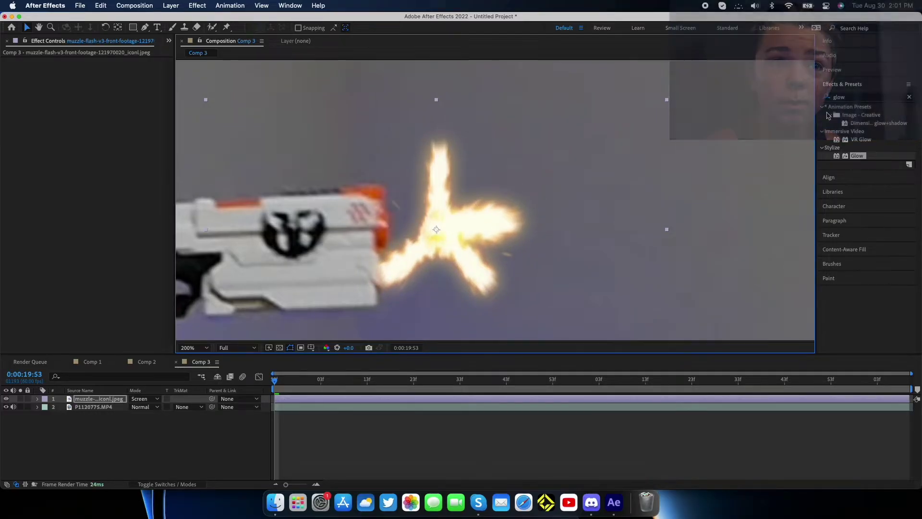
Step: Apply Stylize > Glow to the muzzle-flash layer with Glow Threshold 69.4%
{"action": "left_click", "coordinate": [855, 98]}
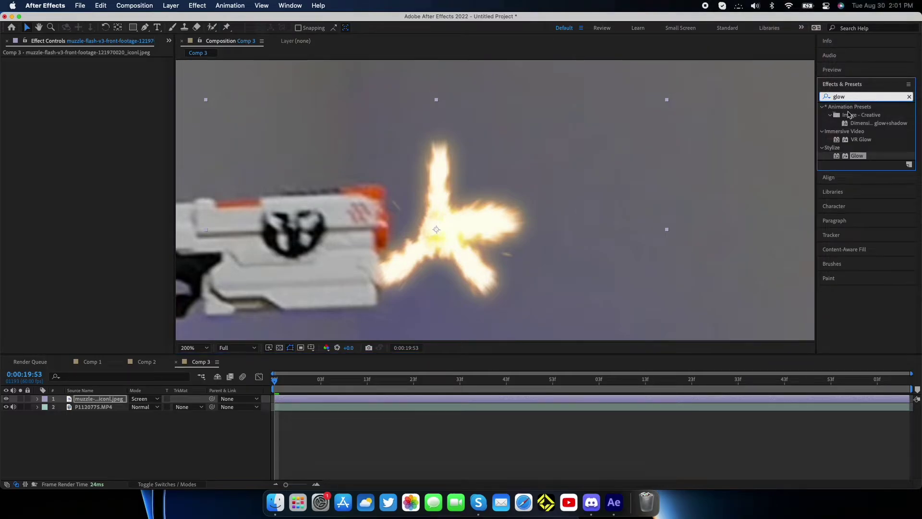
{"action": "left_click_drag", "start_coordinate": [858, 155], "coordinate": [476, 242]}
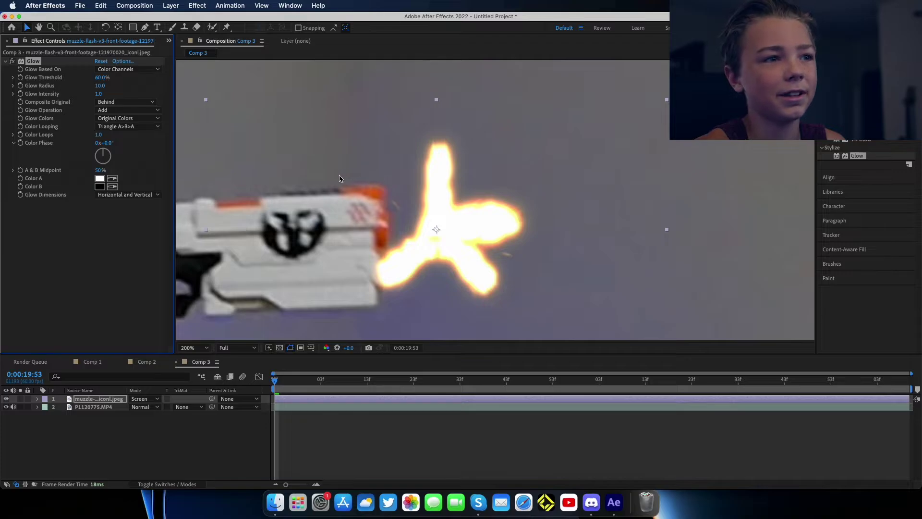
{"action": "left_click_drag", "start_coordinate": [99, 79], "coordinate": [455, 140]}
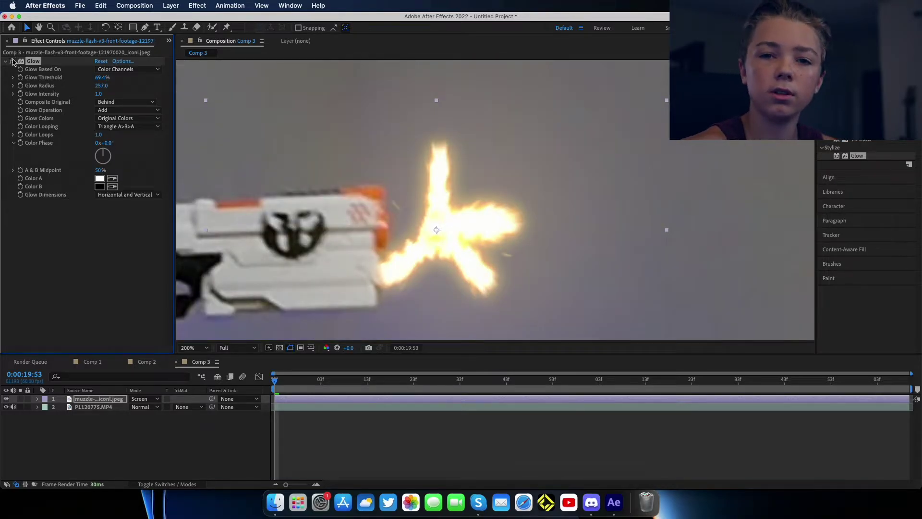
Step: Align the muzzle-flash layer with the gun's muzzle on the firing frames
{"action": "key", "text": "comma"}
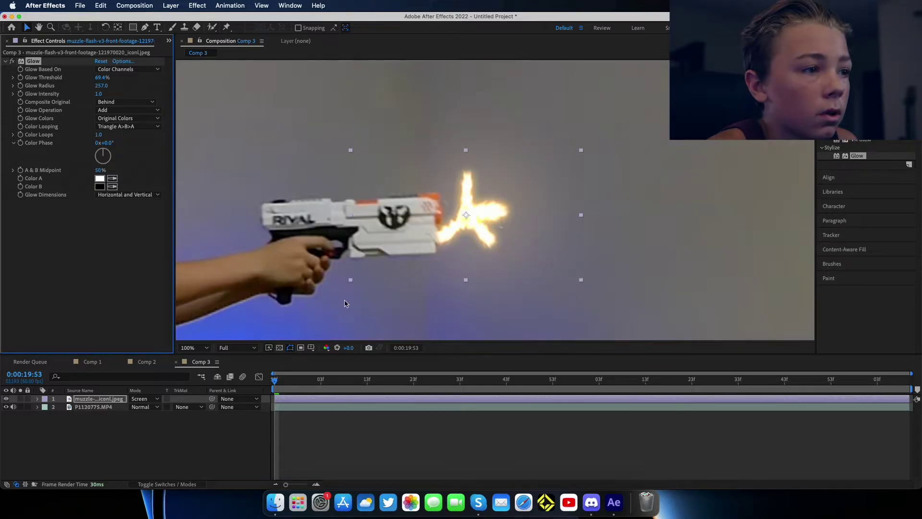
{"action": "left_click_drag", "start_coordinate": [276, 385], "coordinate": [305, 386]}
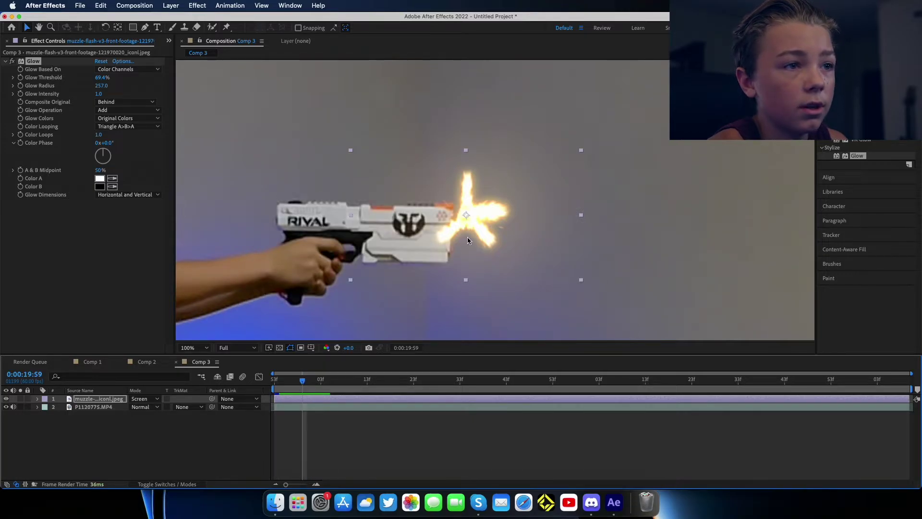
{"action": "left_click_drag", "start_coordinate": [466, 216], "coordinate": [457, 226]}
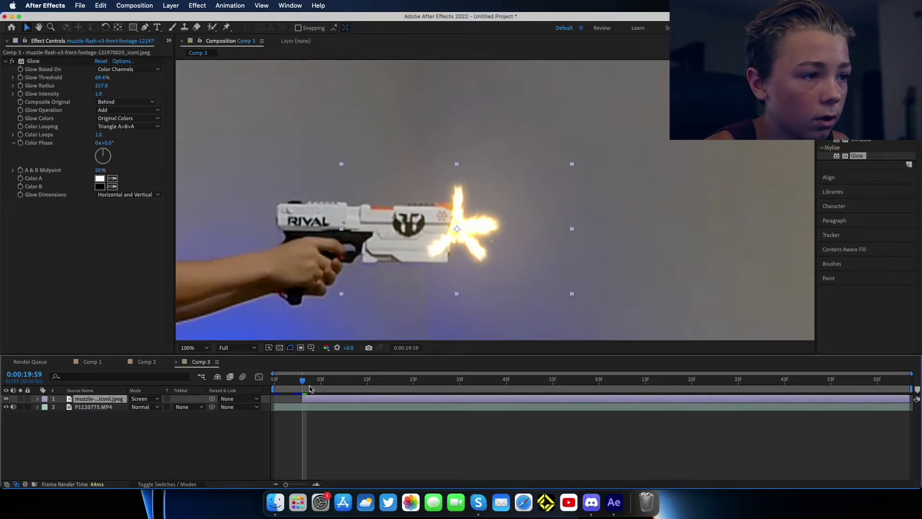
Step: Split the flash layer at 0:00:20:00 and delete the later part
{"action": "left_click", "coordinate": [306, 381]}
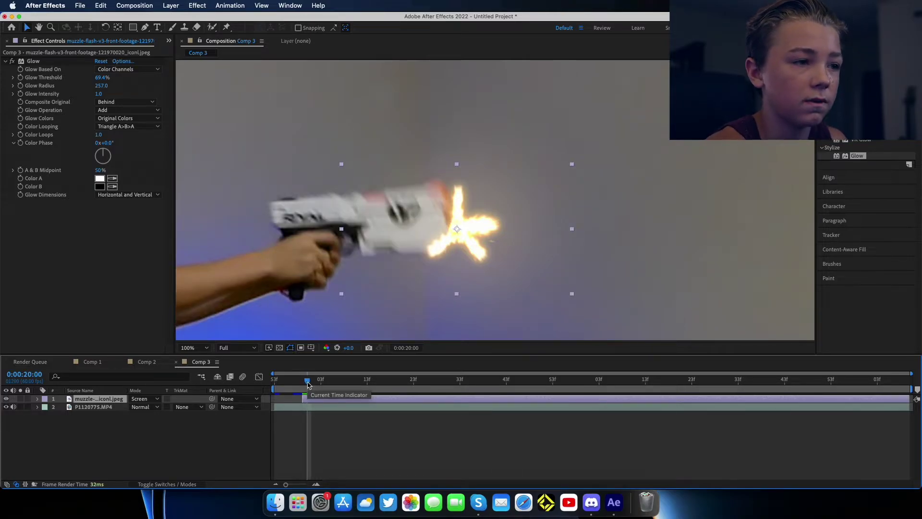
{"action": "key", "text": "super+d"}
{"action": "key", "text": "Delete"}
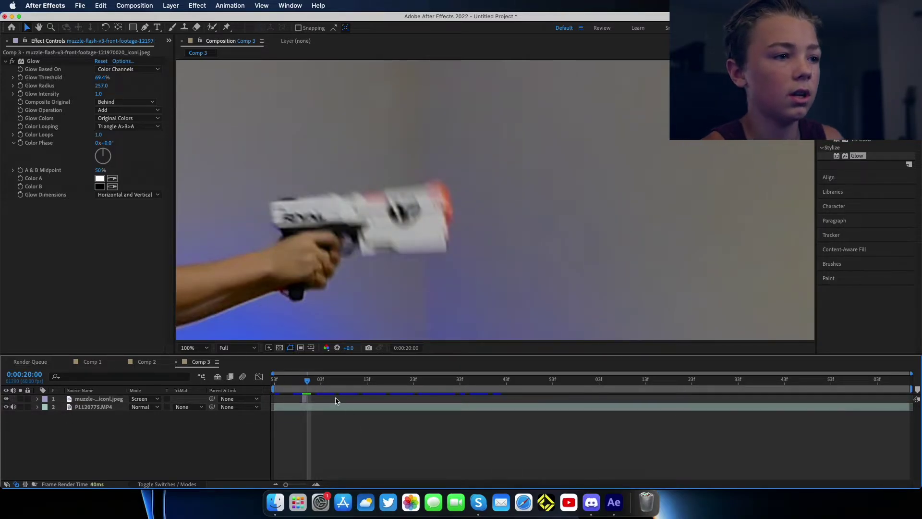
{"action": "mouse_move", "coordinate": [307, 382]}
{"action": "left_mouse_down"}
{"action": "mouse_move", "coordinate": [295, 382]}
{"action": "mouse_move", "coordinate": [490, 378]}
{"action": "mouse_move", "coordinate": [315, 393]}
{"action": "left_mouse_up"}
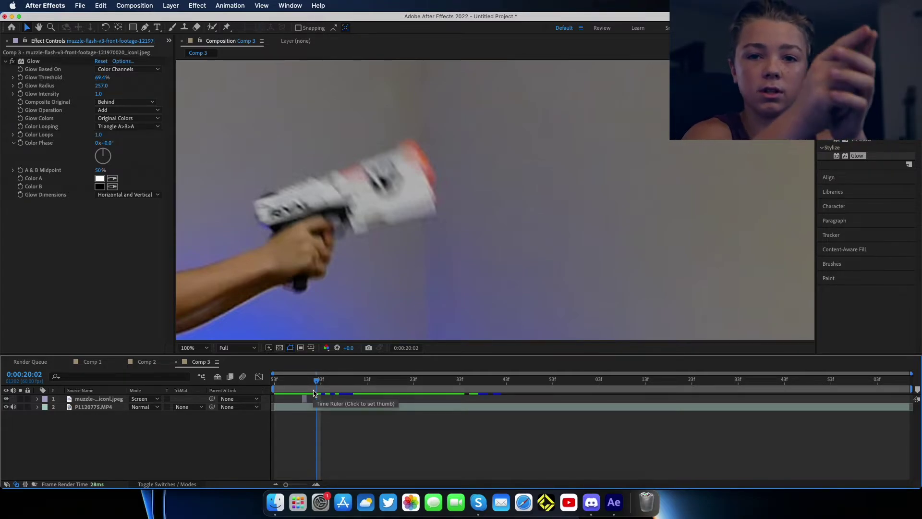
Step: Duplicate the muzzle-flash layer and move the copy to start at the next shot's frame
{"action": "left_click_drag", "start_coordinate": [315, 393], "coordinate": [556, 400]}
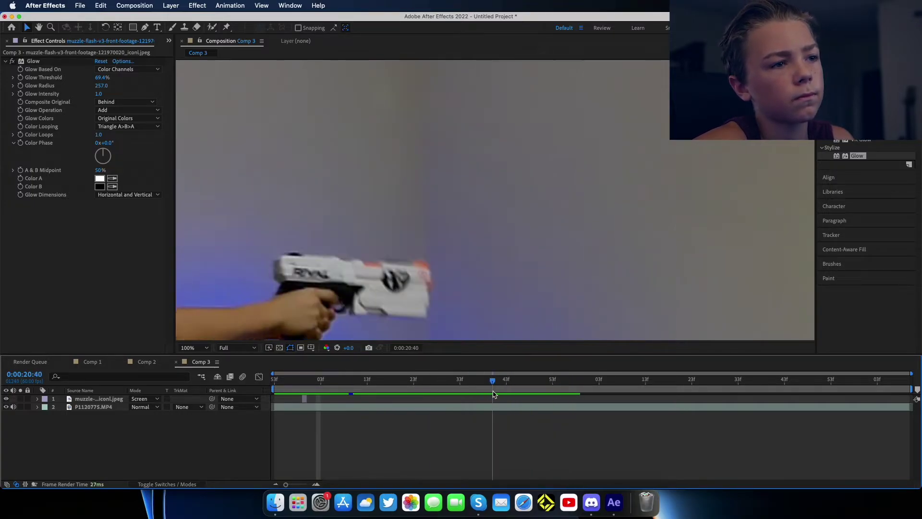
{"action": "left_click_drag", "start_coordinate": [493, 394], "coordinate": [485, 393]}
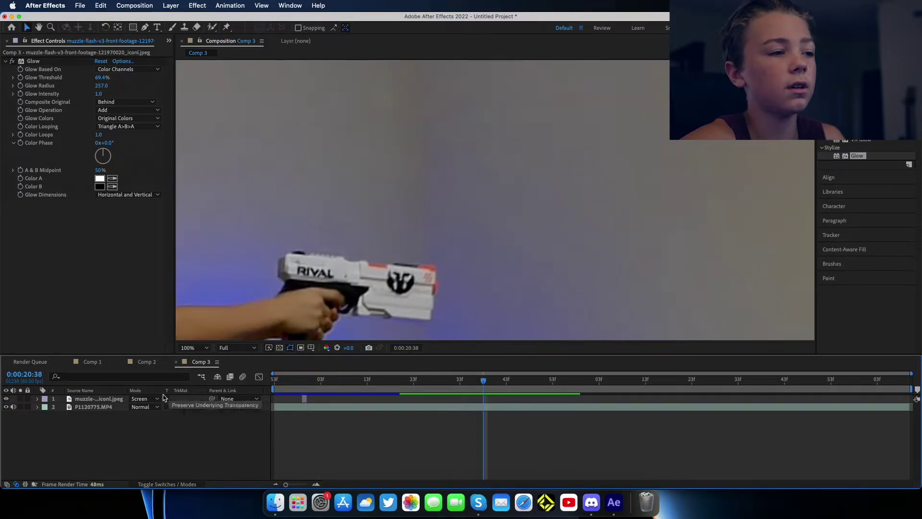
{"action": "left_click", "coordinate": [115, 400]}
{"action": "key", "text": "super+d"}
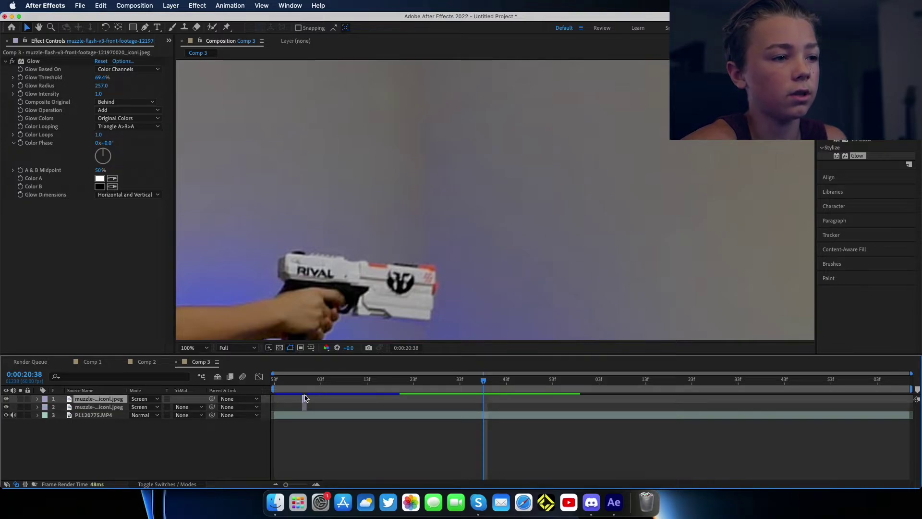
{"action": "left_click_drag", "start_coordinate": [911, 373], "coordinate": [604, 372]}
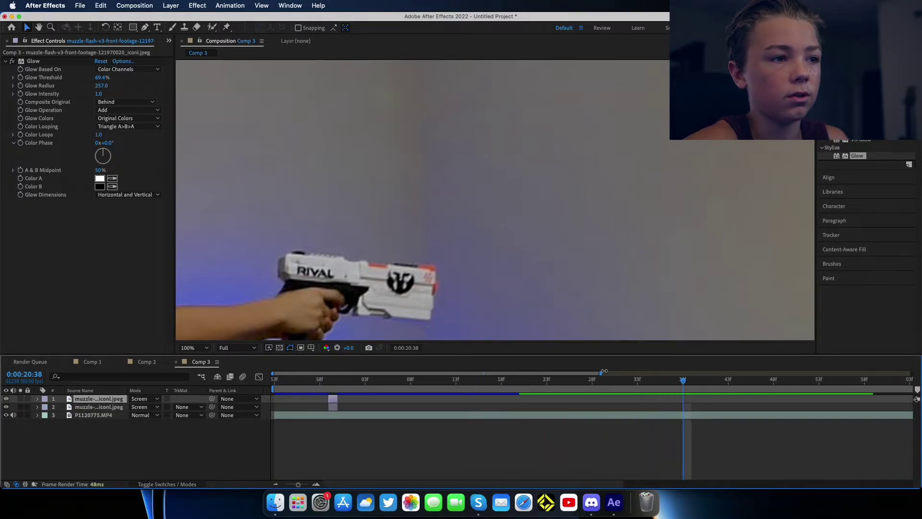
{"action": "left_click_drag", "start_coordinate": [332, 402], "coordinate": [688, 410]}
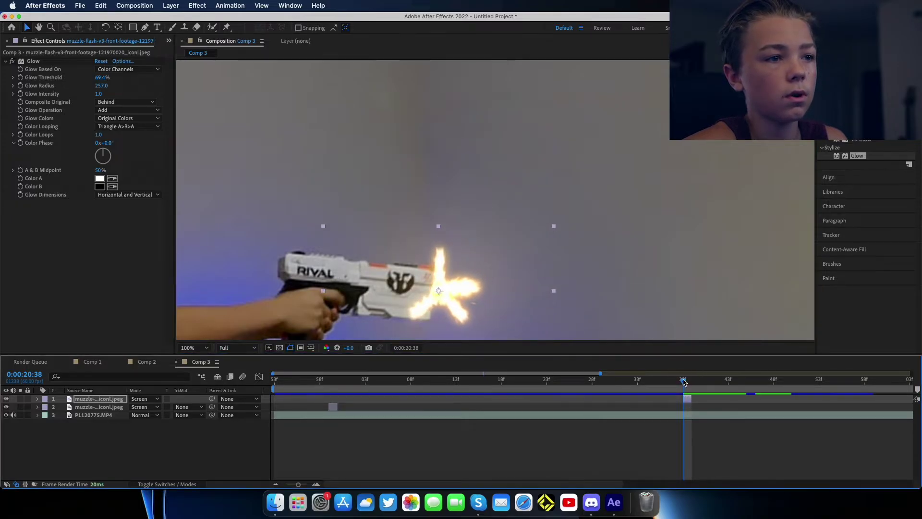
{"action": "left_click", "coordinate": [692, 381]}
{"action": "key", "text": "Page_Up"}
{"action": "key", "text": "Page_Up"}
{"action": "key", "text": "Page_Up"}
{"action": "key", "text": "Page_Up"}
{"action": "key", "text": "Page_Up"}
{"action": "key", "text": "Page_Up"}
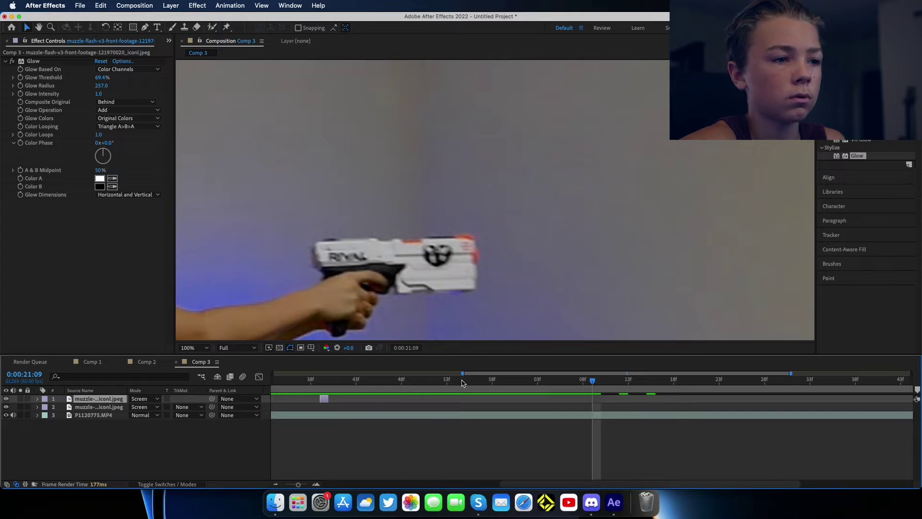
{"action": "key", "text": "minus"}
Step: Make another flash copy, time it to the following shot, and place it on the muzzle
{"action": "left_click_drag", "start_coordinate": [691, 387], "coordinate": [796, 392]}
{"action": "key", "text": "space"}
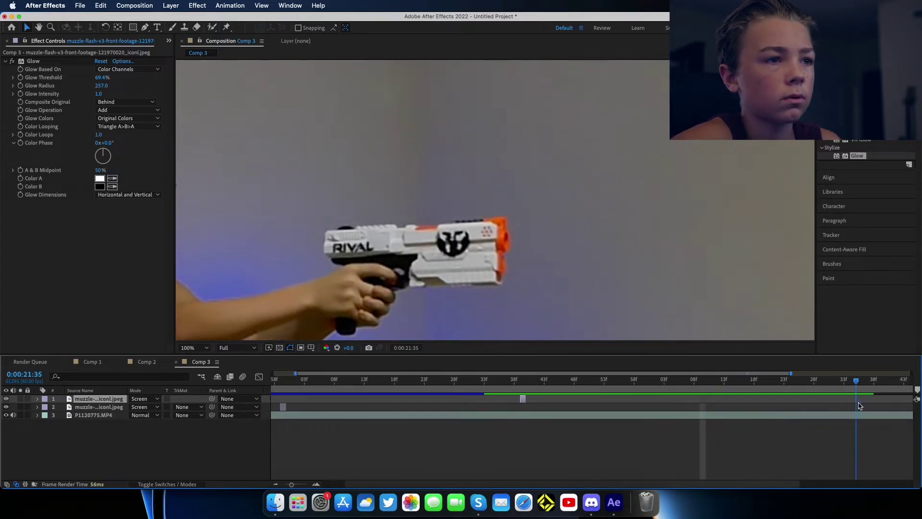
{"action": "key", "text": "ctrl+d"}
{"action": "key", "text": "equal"}
{"action": "key", "text": "equal"}
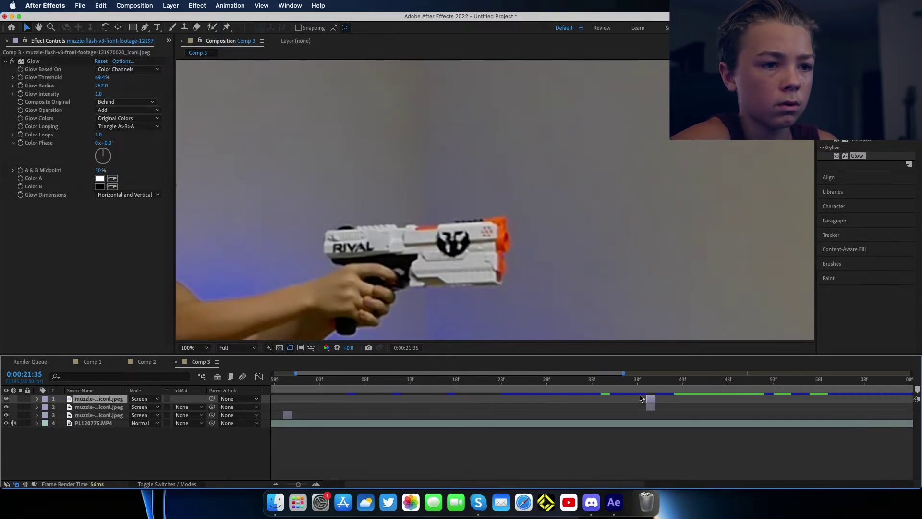
{"action": "key", "text": "bracketleft"}
{"action": "left_click_drag", "start_coordinate": [593, 383], "coordinate": [643, 383]}
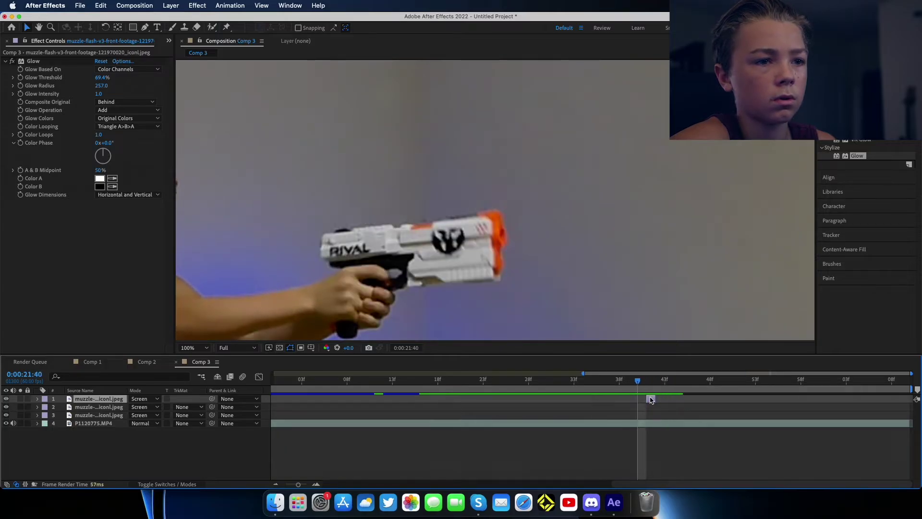
{"action": "key", "text": "bracketleft"}
{"action": "left_click_drag", "start_coordinate": [438, 284], "coordinate": [506, 237]}
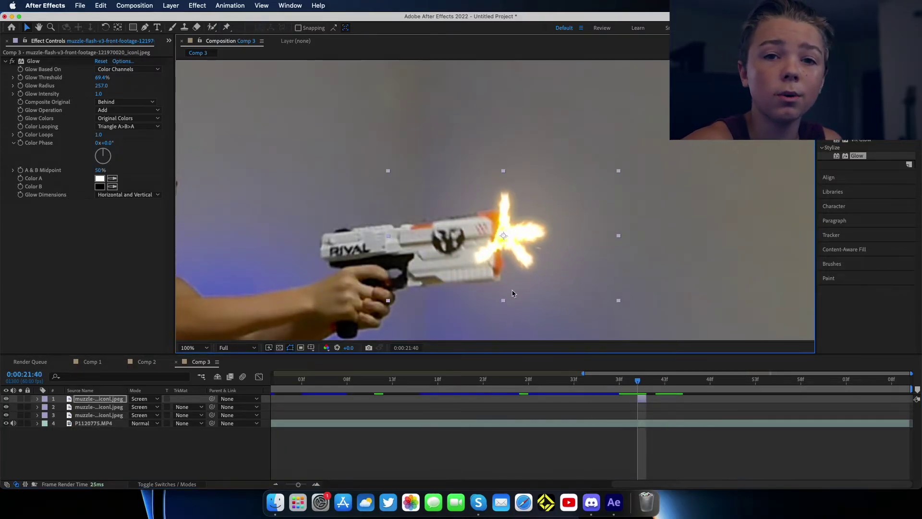
Step: Rotate the new flash copy to 84° to match the gun and nudge it onto the tip
{"action": "key", "text": "r"}
{"action": "left_click_drag", "start_coordinate": [140, 407], "coordinate": [200, 424]}
{"action": "left_click_drag", "start_coordinate": [505, 242], "coordinate": [510, 234]}
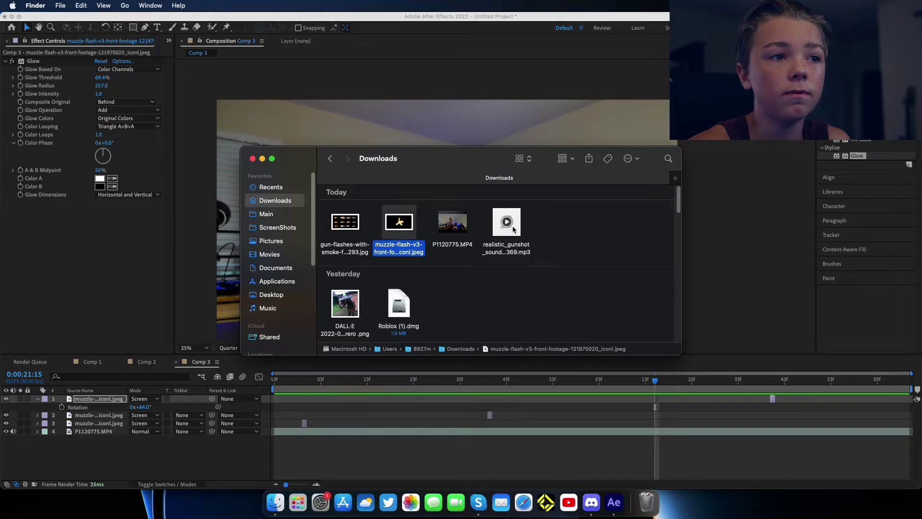
Step: Add the realistic_gunshot_sound MP3 from Downloads to Comp 3's timeline
{"action": "left_click_drag", "start_coordinate": [513, 230], "coordinate": [118, 452]}
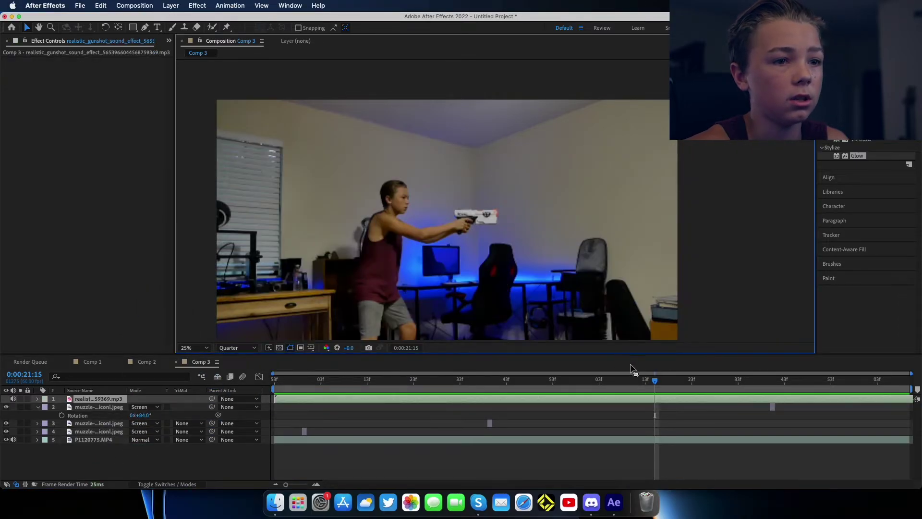
Step: Move the gunshot audio layer to the bottom of the stack and start it at the first shot
{"action": "left_click", "coordinate": [275, 380]}
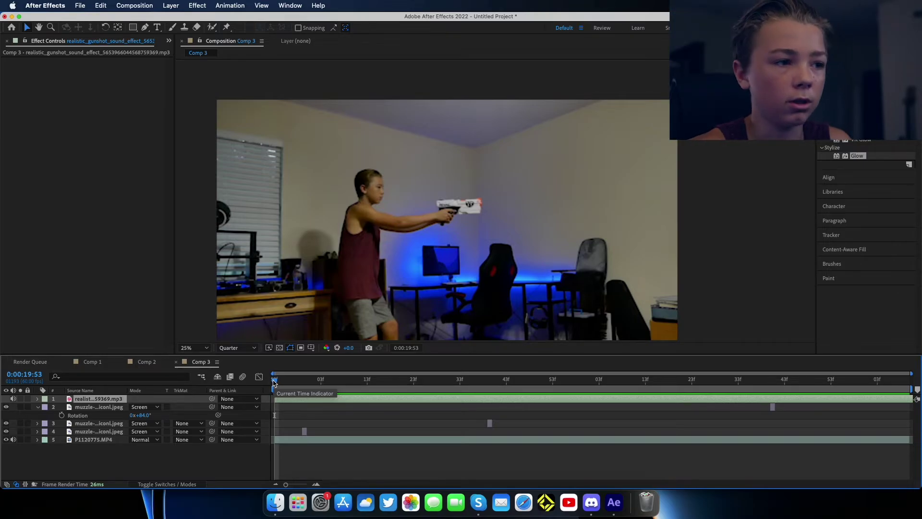
{"action": "key", "text": "space"}
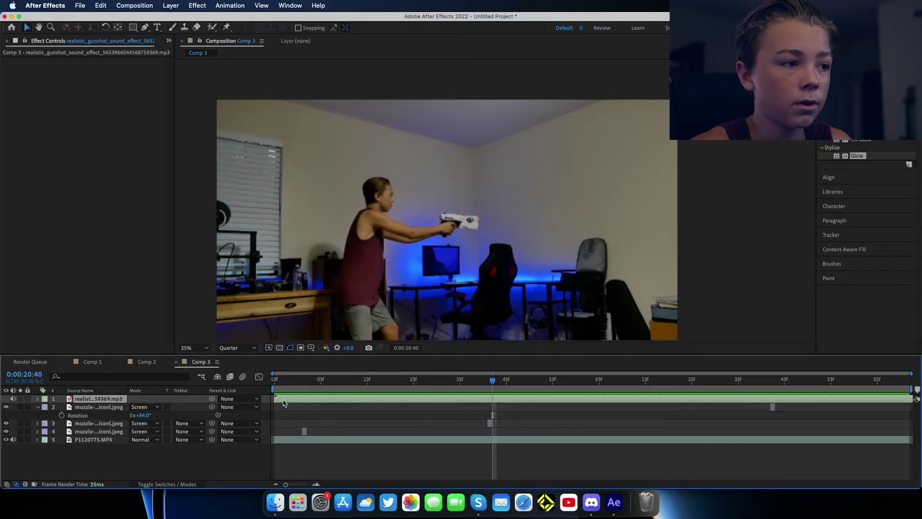
{"action": "left_click_drag", "start_coordinate": [112, 403], "coordinate": [113, 458]}
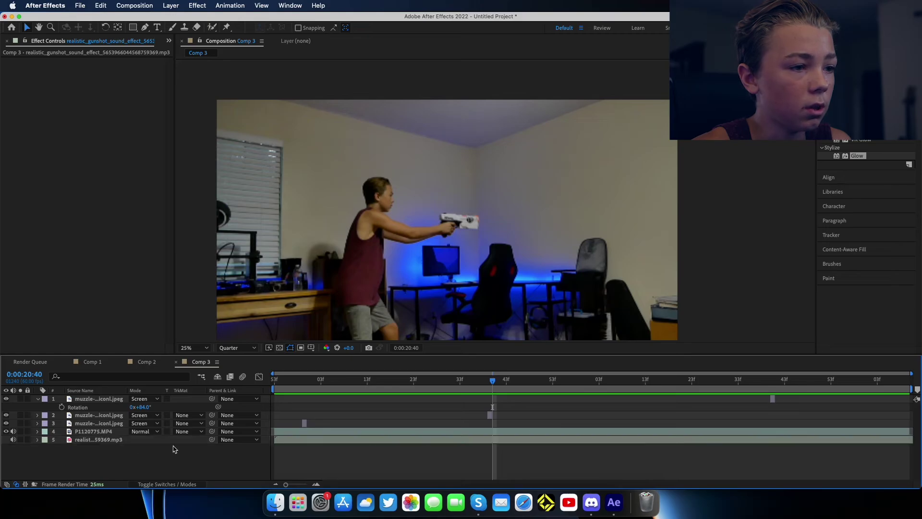
{"action": "left_click_drag", "start_coordinate": [494, 381], "coordinate": [302, 381]}
{"action": "left_click", "coordinate": [296, 442]}
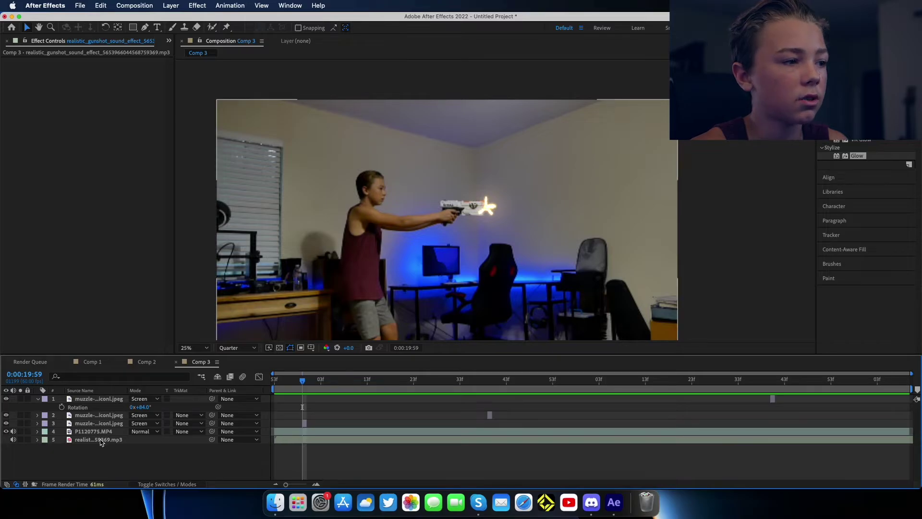
{"action": "left_click_drag", "start_coordinate": [278, 443], "coordinate": [309, 445]}
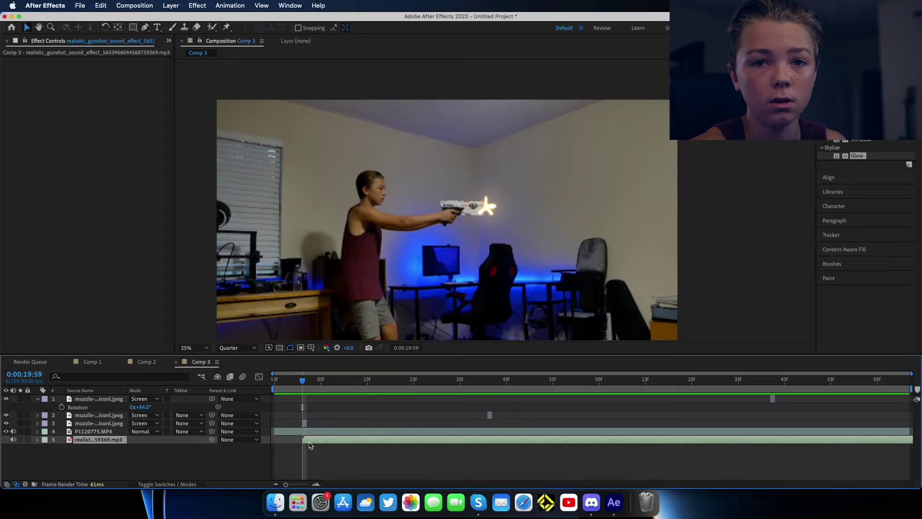
Step: Duplicate the gunshot layer twice, shift the copies to the second and third shots, and preview
{"action": "key", "text": "super+d"}
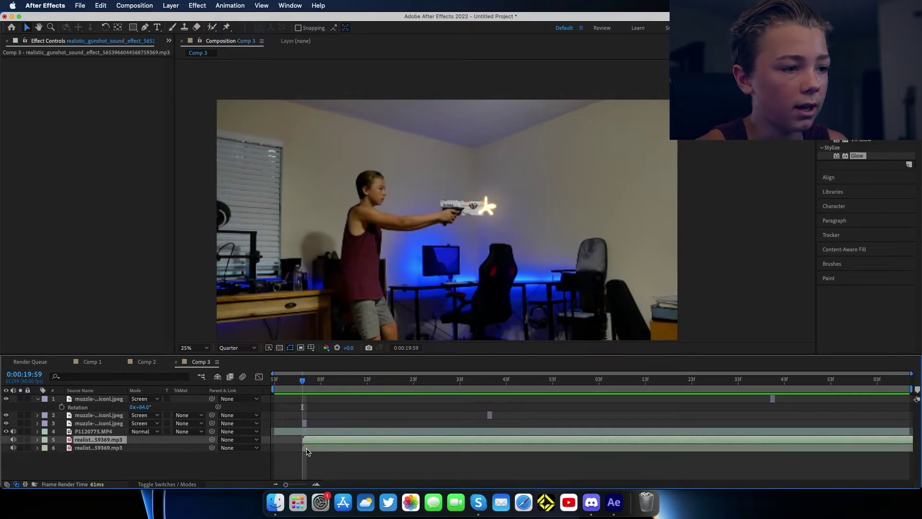
{"action": "left_click_drag", "start_coordinate": [307, 449], "coordinate": [495, 447]}
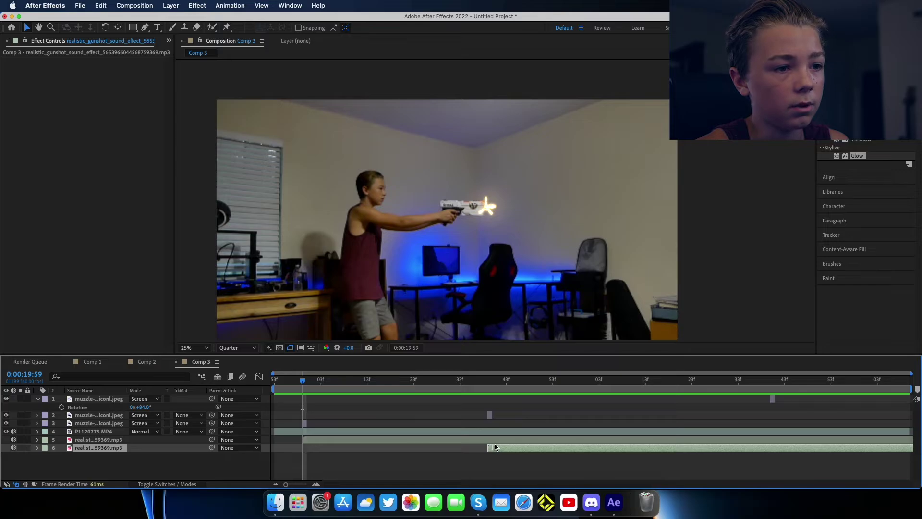
{"action": "left_click_drag", "start_coordinate": [304, 381], "coordinate": [770, 379]}
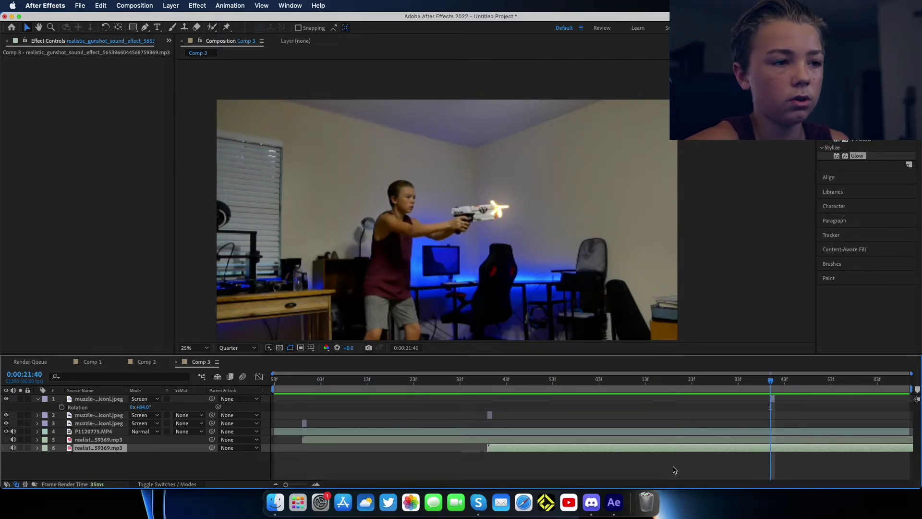
{"action": "key", "text": "super+d"}
{"action": "left_click_drag", "start_coordinate": [503, 461], "coordinate": [503, 458]}
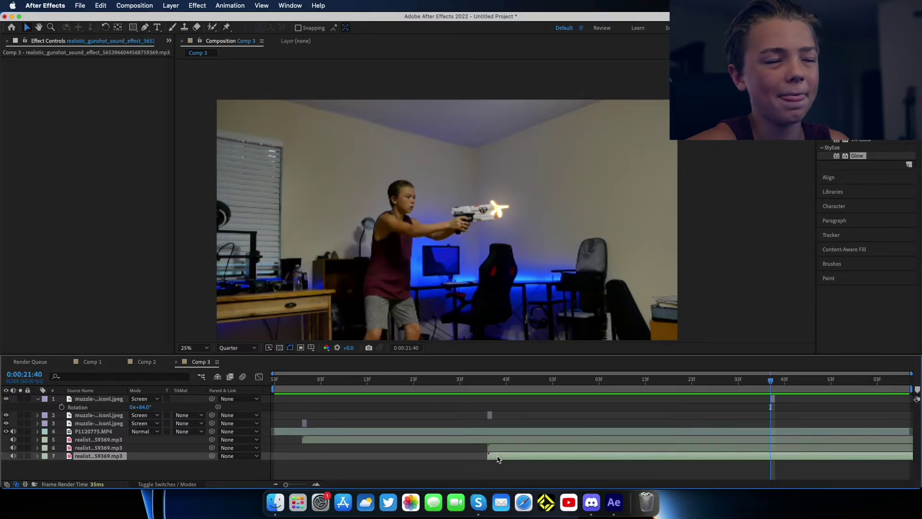
{"action": "left_click_drag", "start_coordinate": [498, 458], "coordinate": [781, 463]}
{"action": "key", "text": "space"}
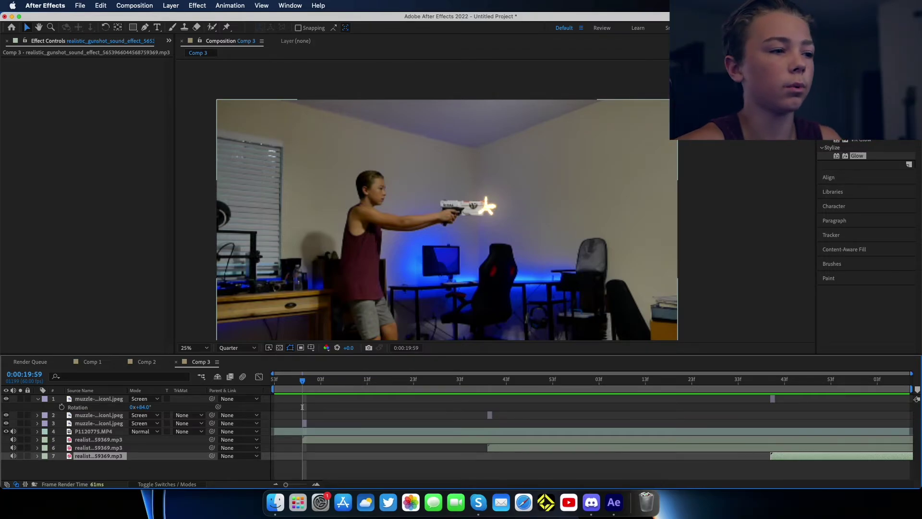
{"action": "left_click", "coordinate": [98, 399]}
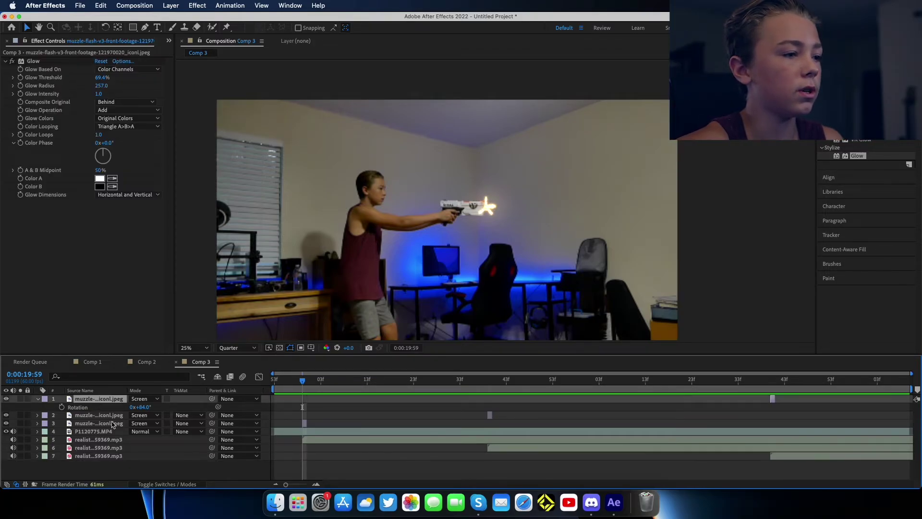
Step: Nest all Comp 3 layers into Pre-comp 1 and scale it up to 189%
{"action": "left_click", "coordinate": [114, 457], "text": "shift"}
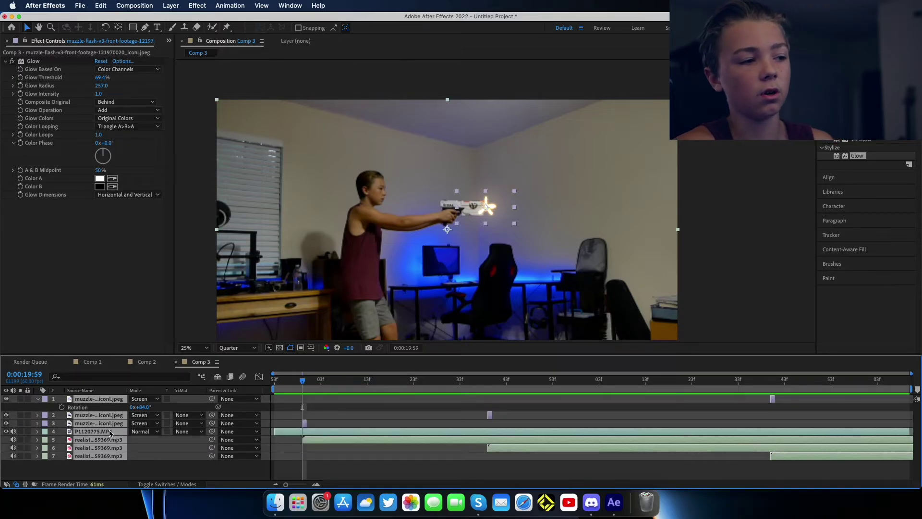
{"action": "right_click", "coordinate": [110, 433]}
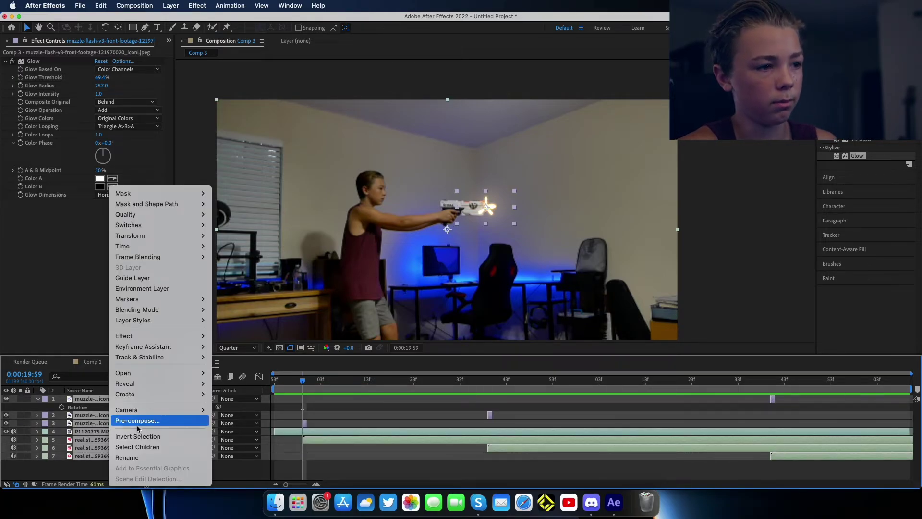
{"action": "left_click", "coordinate": [138, 424]}
{"action": "left_click", "coordinate": [528, 310]}
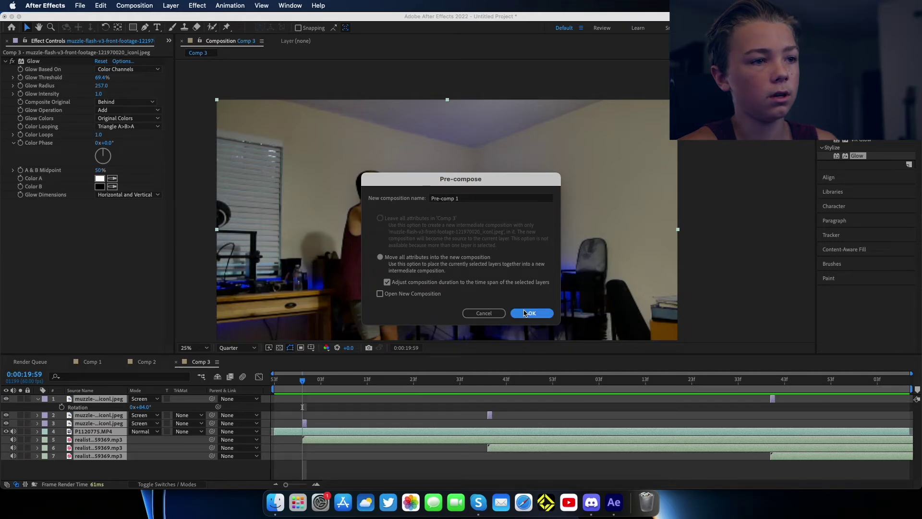
{"action": "left_click_drag", "start_coordinate": [302, 381], "coordinate": [305, 383]}
{"action": "left_click_drag", "start_coordinate": [169, 411], "coordinate": [558, 259]}
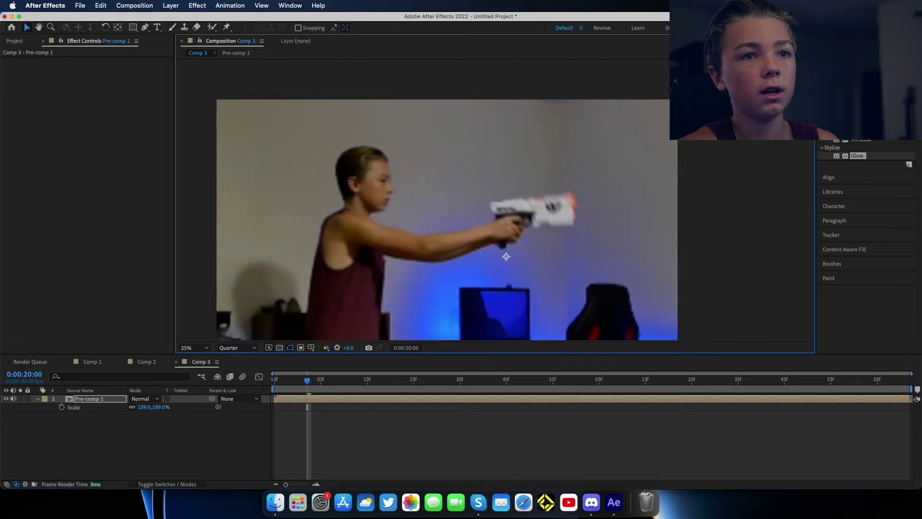
Step: Apply the Wiggle - position preset (speed 1.0, amount 50 pixels) to Pre-comp 1 and preview the shake
{"action": "left_click", "coordinate": [858, 93]}
{"action": "key", "text": "BackSpace"}
{"action": "key", "text": "BackSpace"}
{"action": "key", "text": "BackSpace"}
{"action": "key", "text": "BackSpace"}
{"action": "type", "text": "w"}
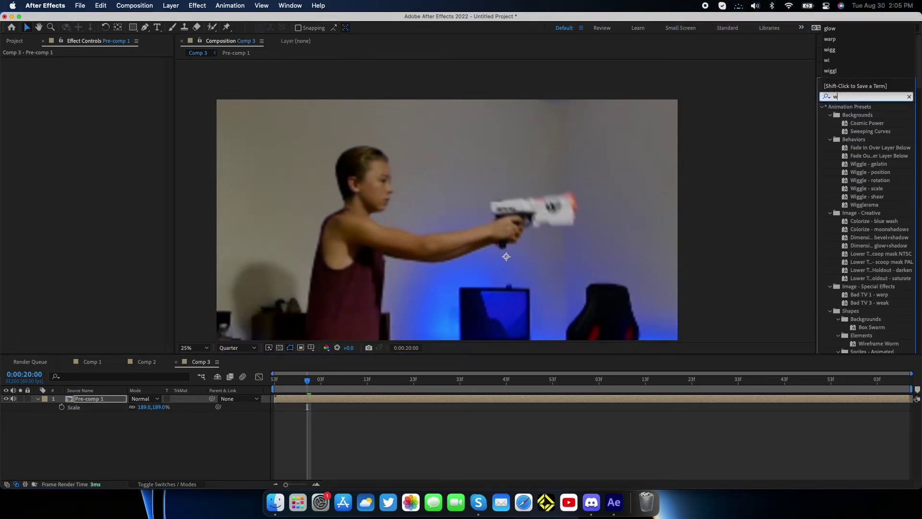
{"action": "type", "text": "iggle"}
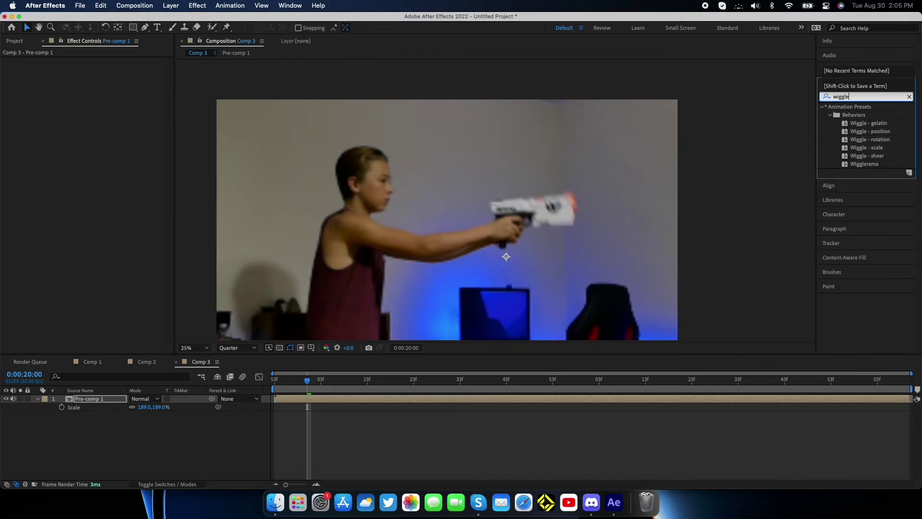
{"action": "left_click_drag", "start_coordinate": [886, 131], "coordinate": [109, 399]}
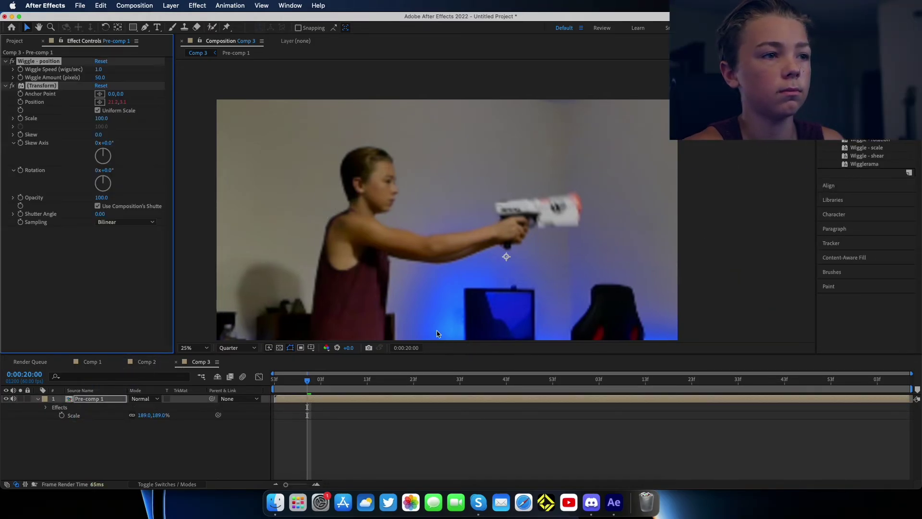
{"action": "key", "text": "space"}
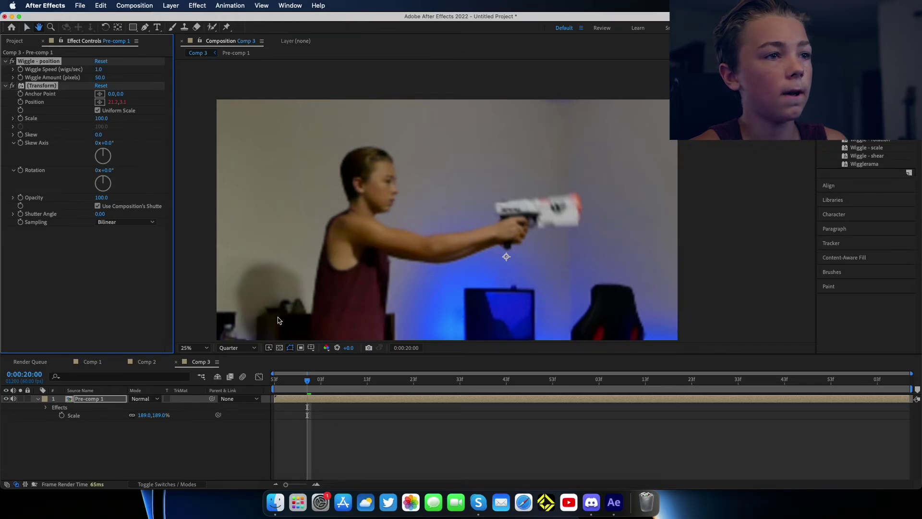